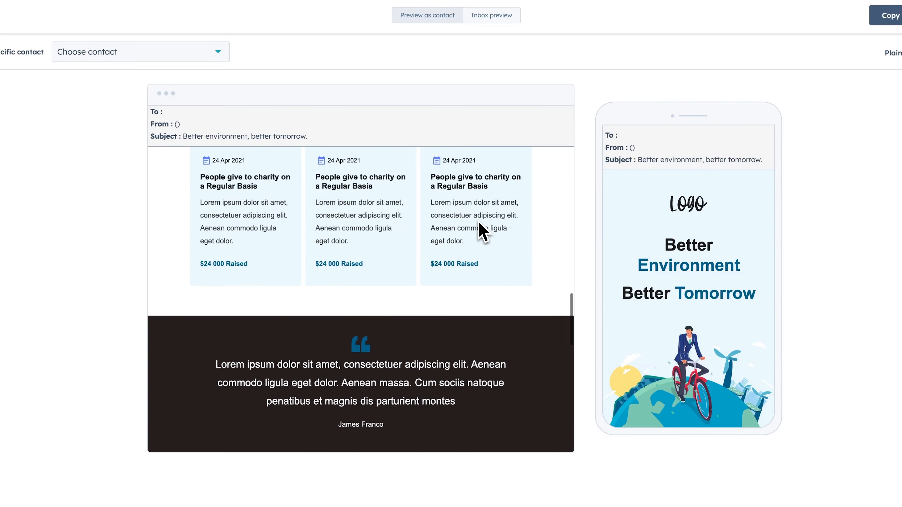
# Step: Check the subject line in the email preview, switch to the plain text view and read through the message
pyautogui.moveTo(307, 136); pyautogui.dragTo(183, 139)
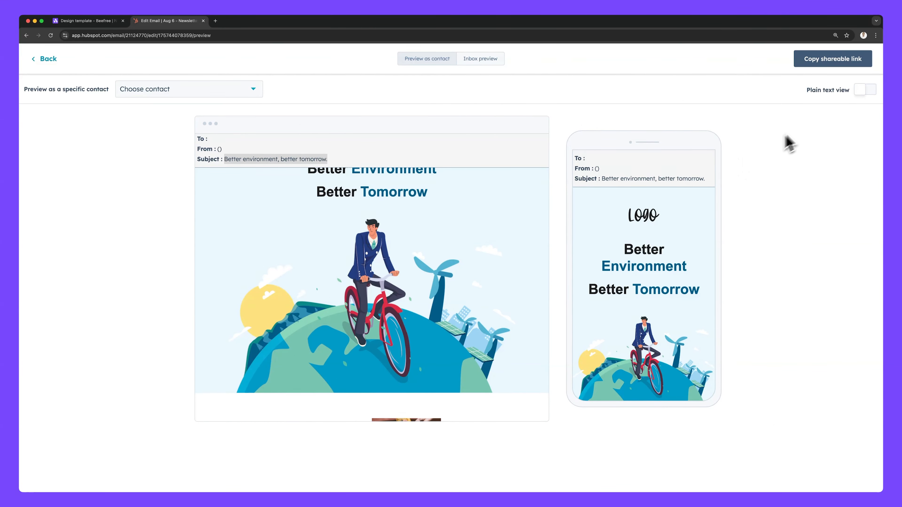
pyautogui.click(862, 91)
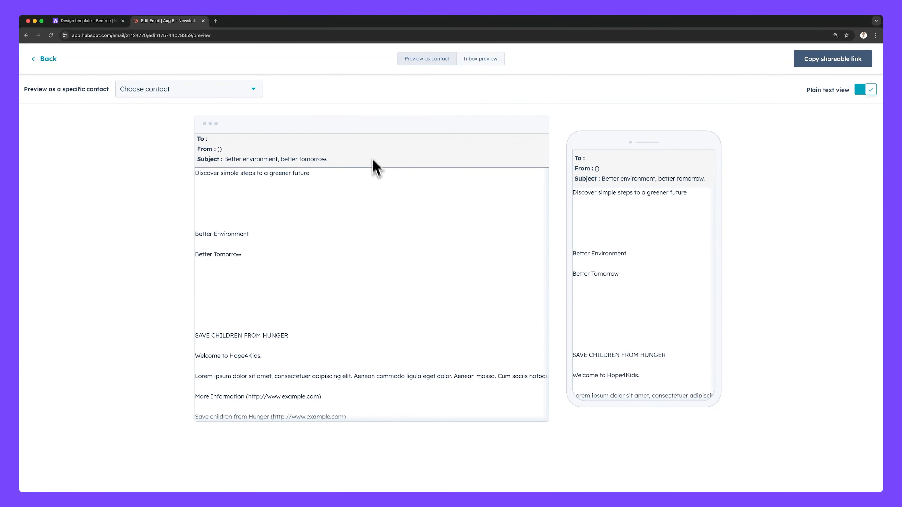
pyautogui.scroll(-10, 382, 228)
pyautogui.scroll(-5, 383, 228)
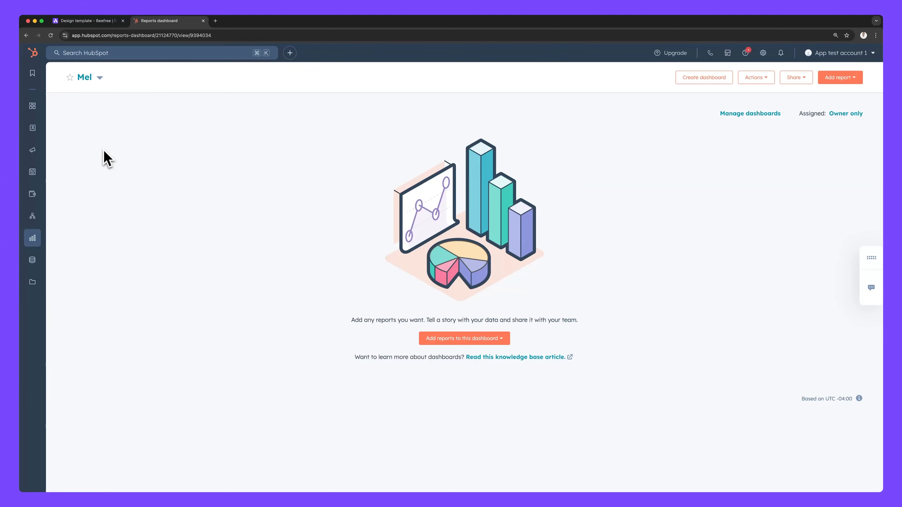
pyautogui.moveTo(35, 150)
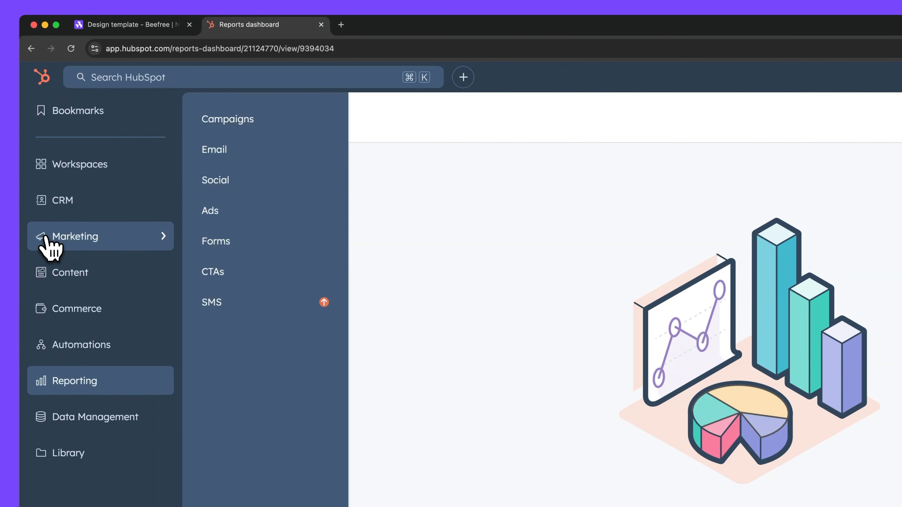
pyautogui.click(249, 157)
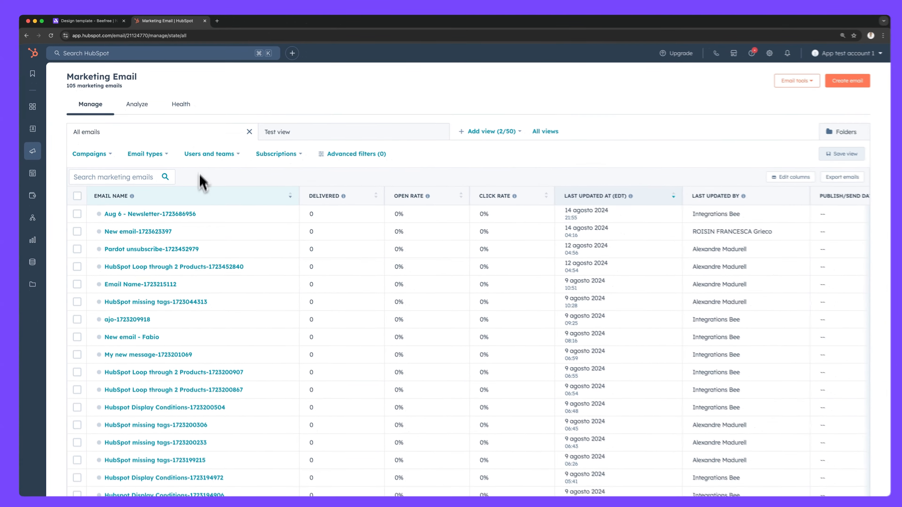
pyautogui.moveTo(201, 214); pyautogui.dragTo(105, 213)
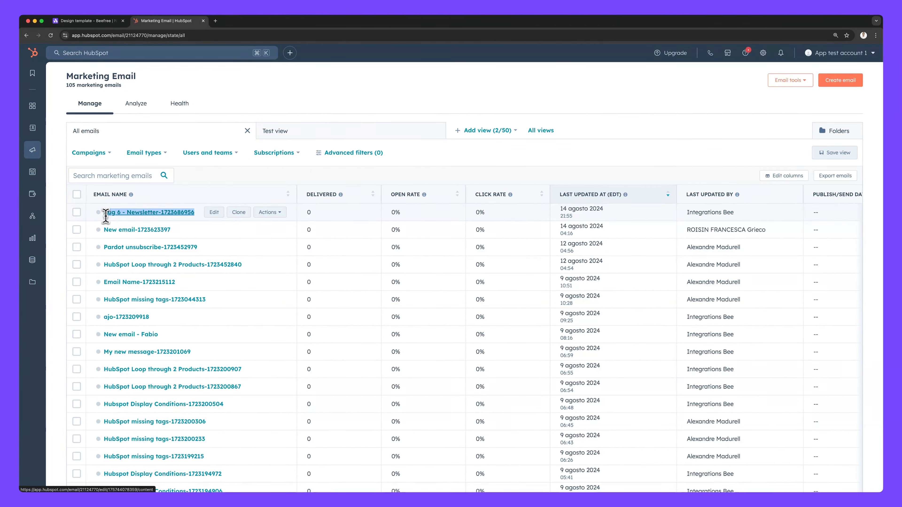
pyautogui.click(219, 177)
pyautogui.click(183, 213)
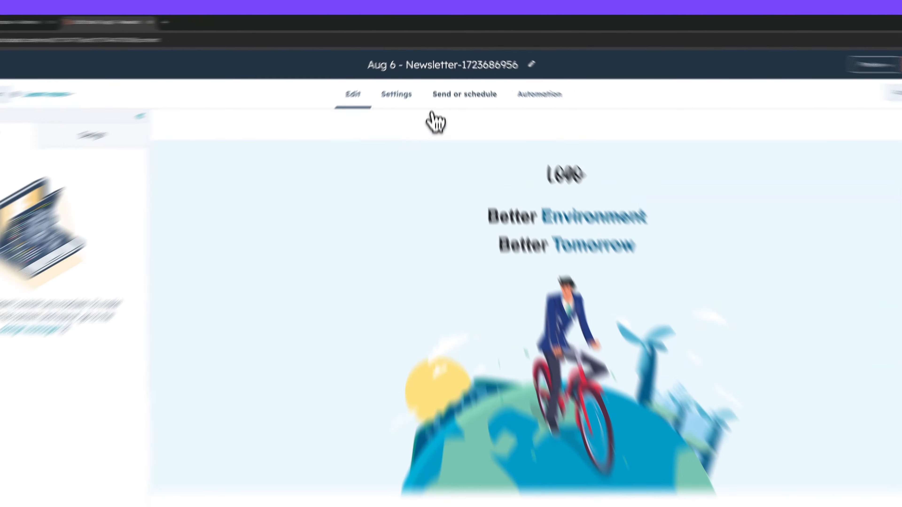
# Step: Review the email's name, its sender and subject settings, and its recipient and scheduling options
pyautogui.click(480, 57)
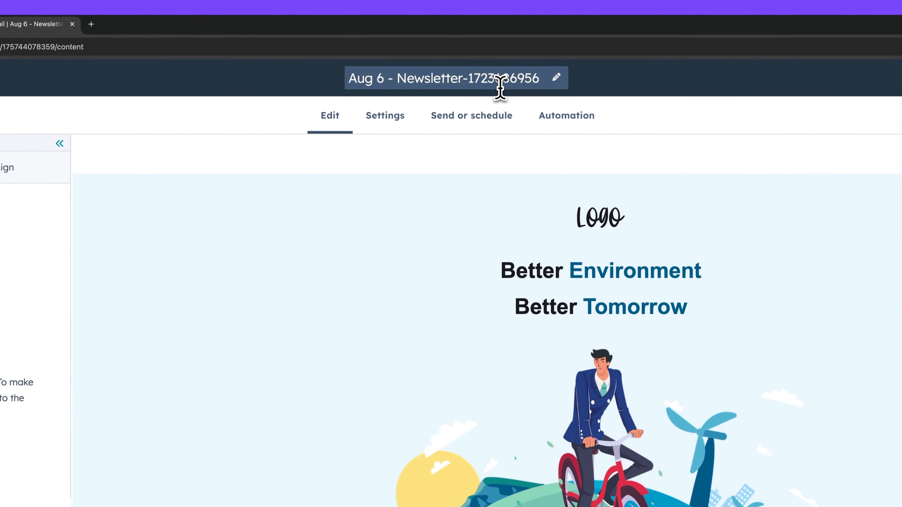
pyautogui.moveTo(503, 83); pyautogui.dragTo(464, 83)
pyautogui.click(395, 123)
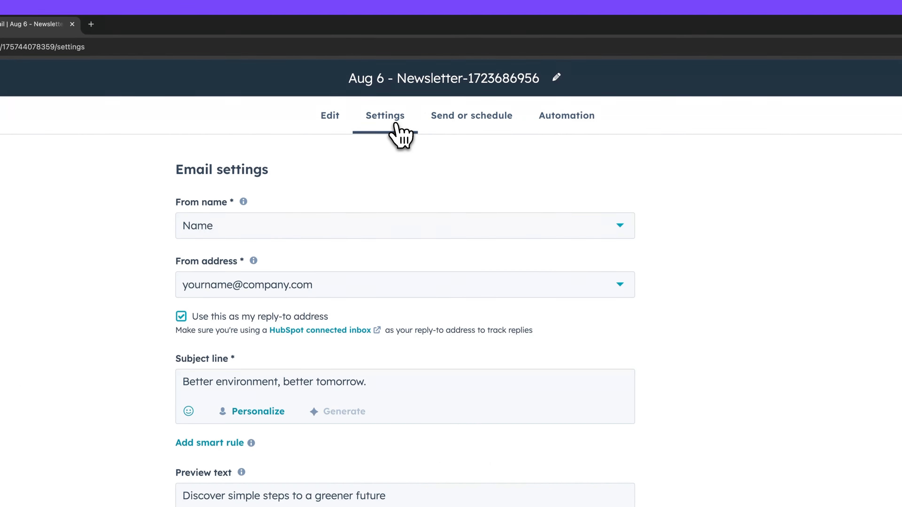
pyautogui.click(480, 120)
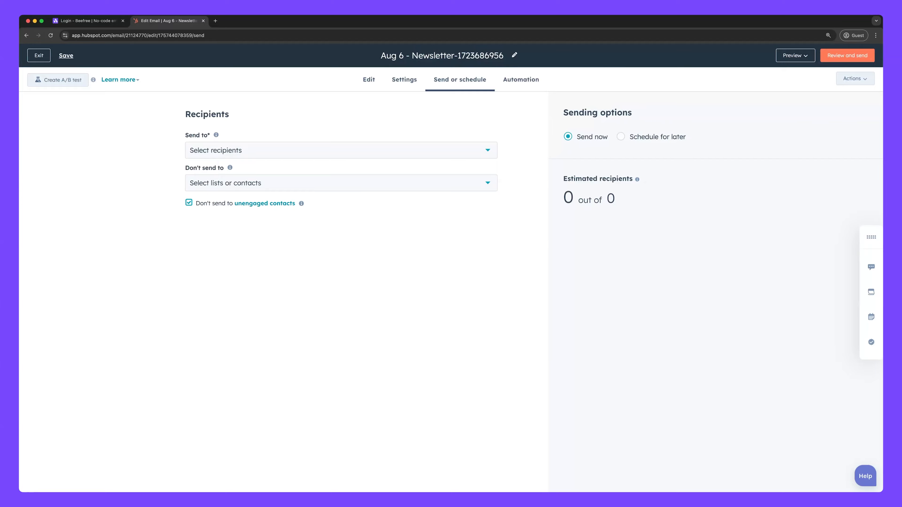
# Step: Return to the email's content and open its design template for editing in the design manager
pyautogui.click(370, 82)
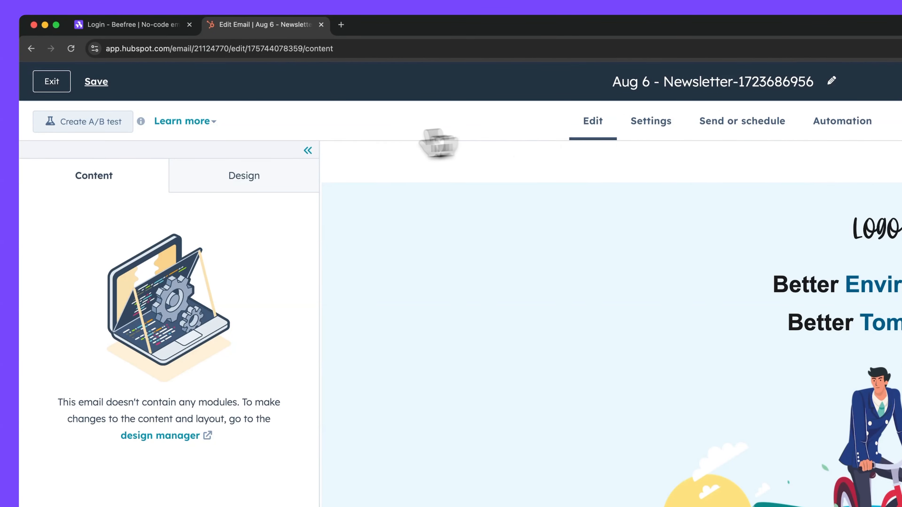
pyautogui.click(290, 182)
pyautogui.click(231, 246)
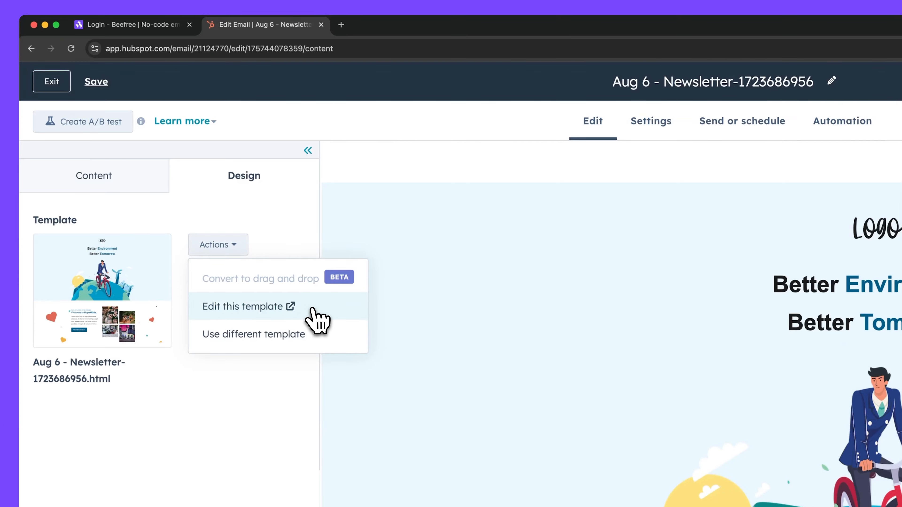
pyautogui.click(311, 308)
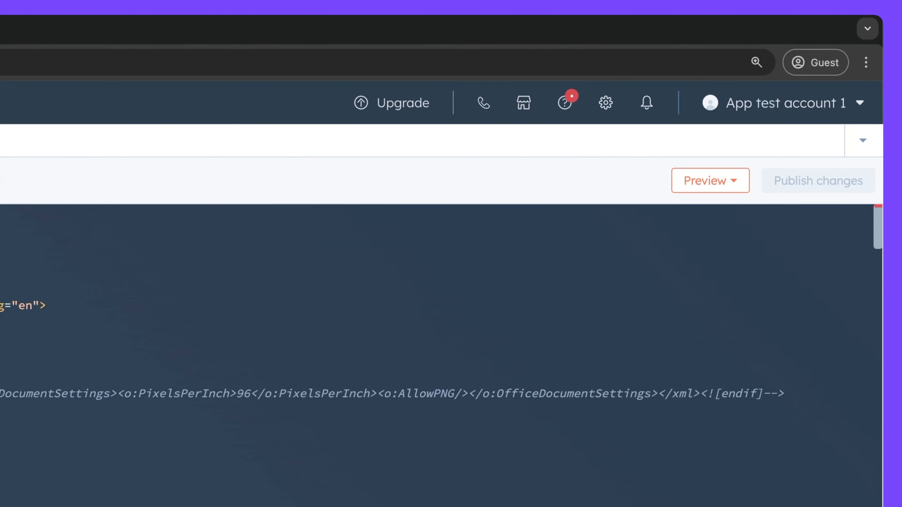
# Step: Open a live preview of the template with display options and compare the Mobile and Tablet viewport presets
pyautogui.click(696, 195)
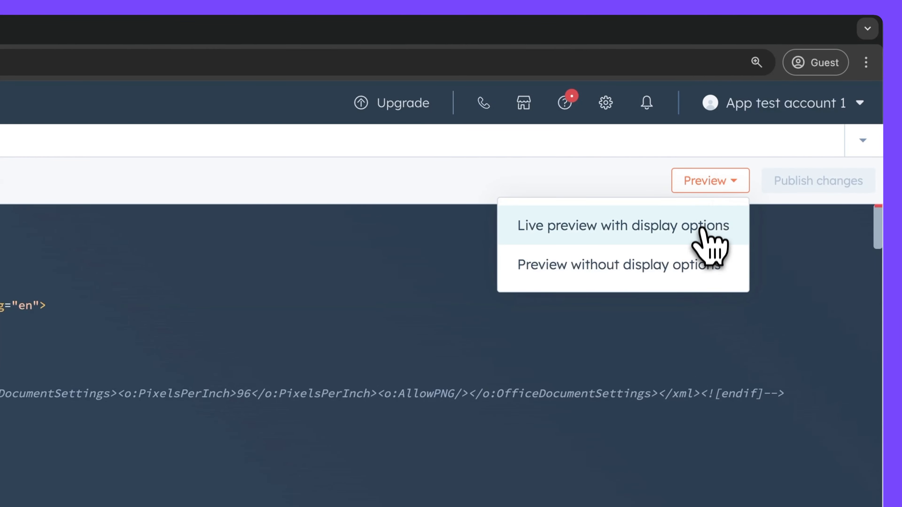
pyautogui.click(704, 224)
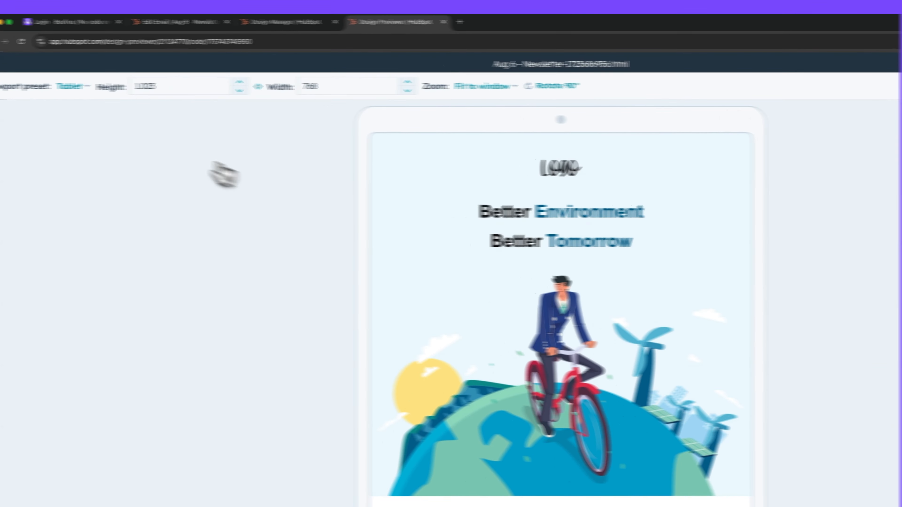
pyautogui.click(111, 88)
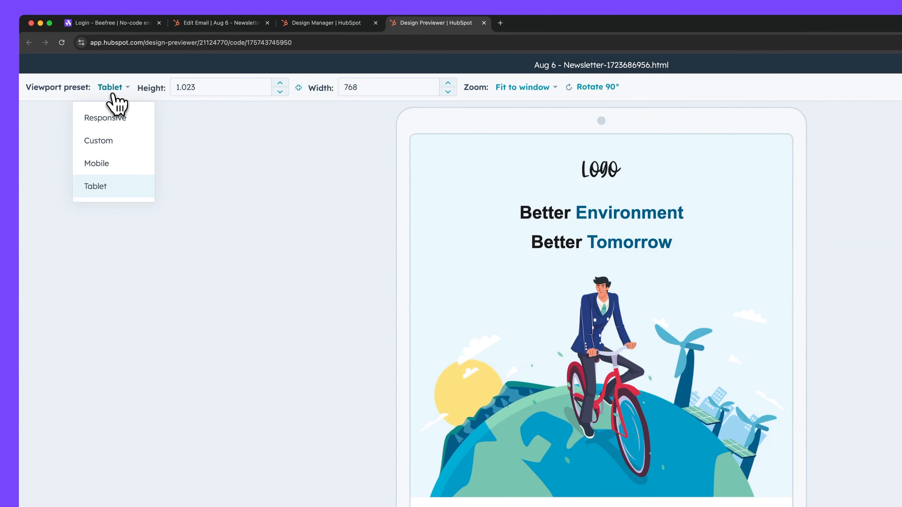
pyautogui.click(114, 169)
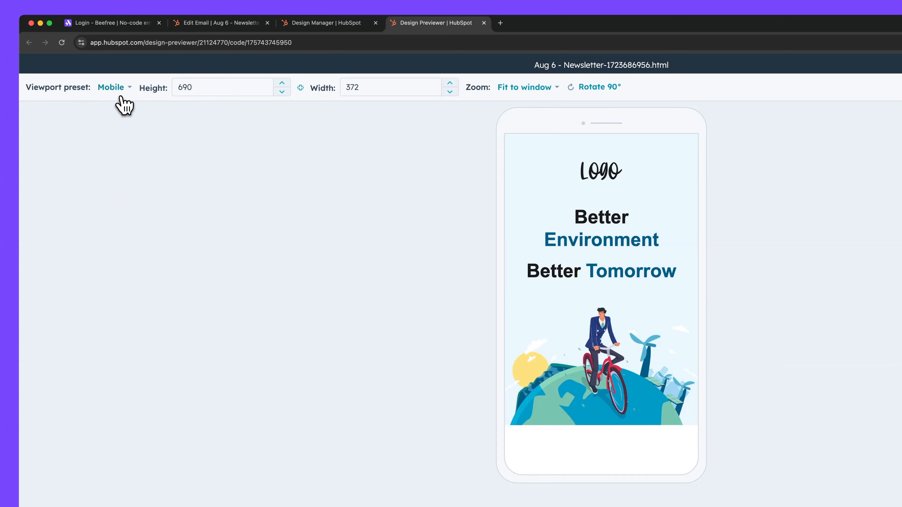
pyautogui.click(116, 92)
pyautogui.click(123, 181)
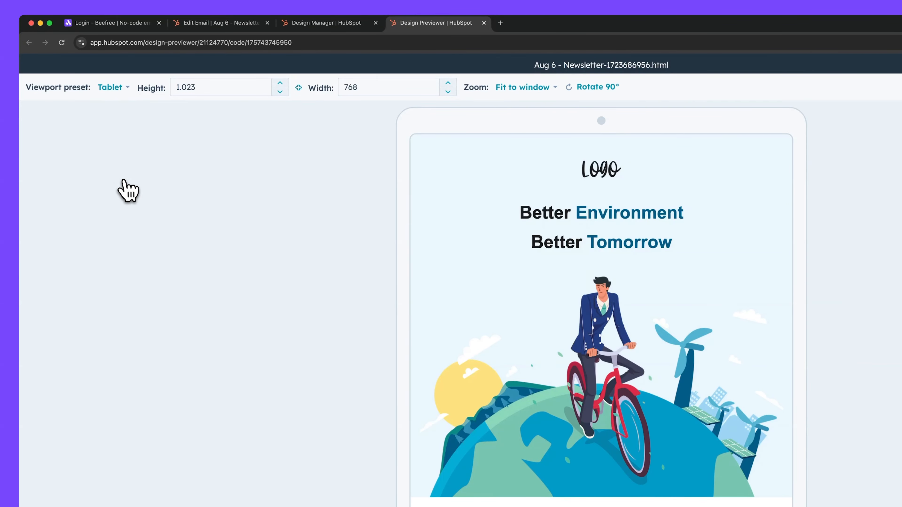
# Step: Return to the design manager, close the open newsletter template and browse the files in the Beefree folder
pyautogui.click(322, 24)
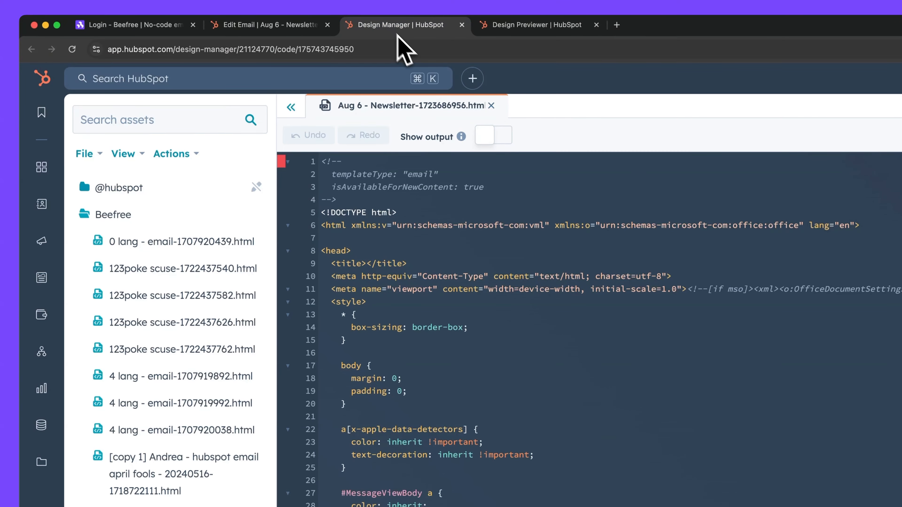
pyautogui.click(491, 105)
pyautogui.click(210, 117)
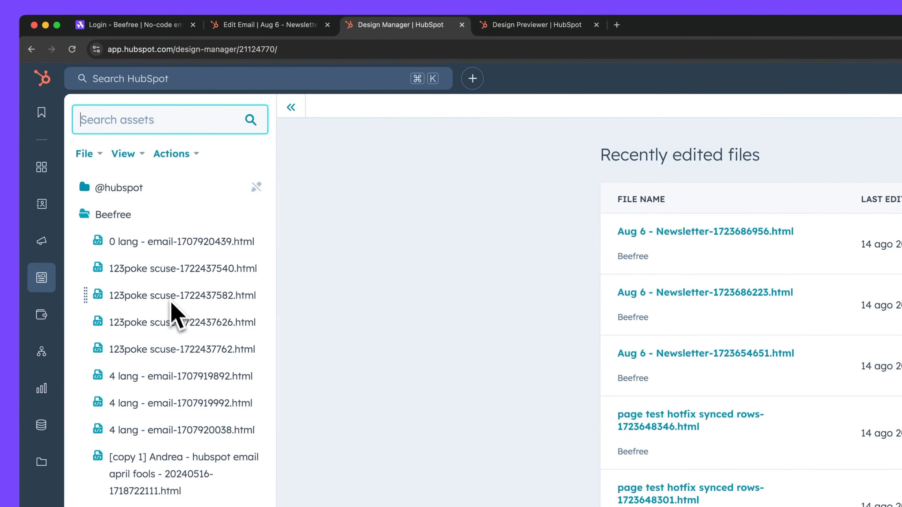
pyautogui.scroll(-10, 173, 312)
pyautogui.scroll(10, 173, 317)
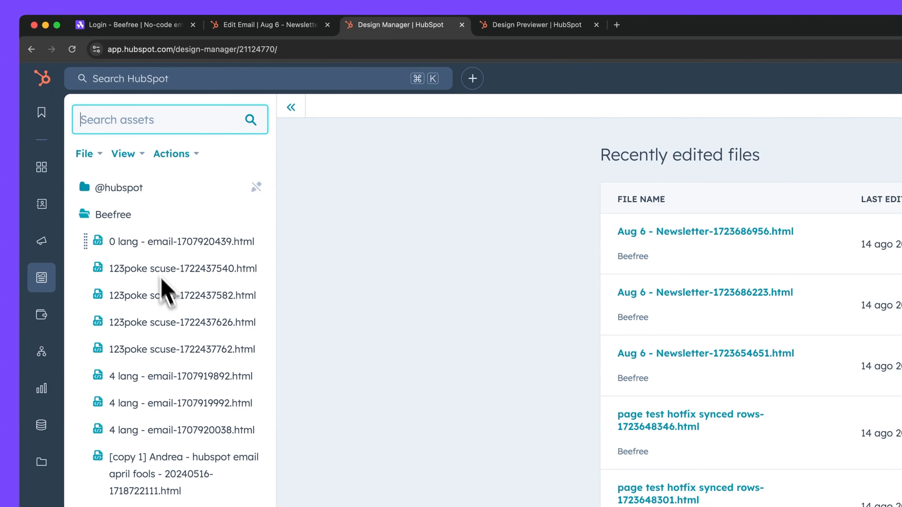
# Step: List the recently edited files and open the template "Aug 6 - Newsletter-1723686956.html" from there
pyautogui.click(125, 155)
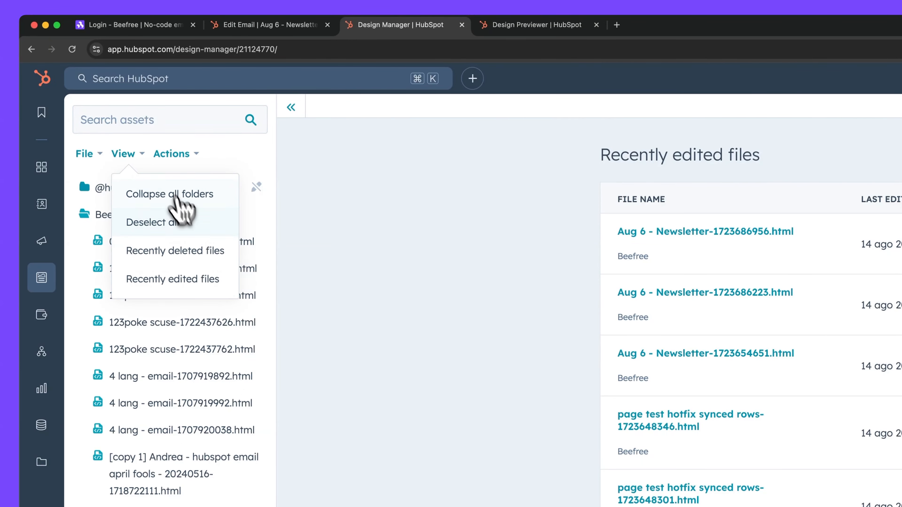
pyautogui.click(191, 279)
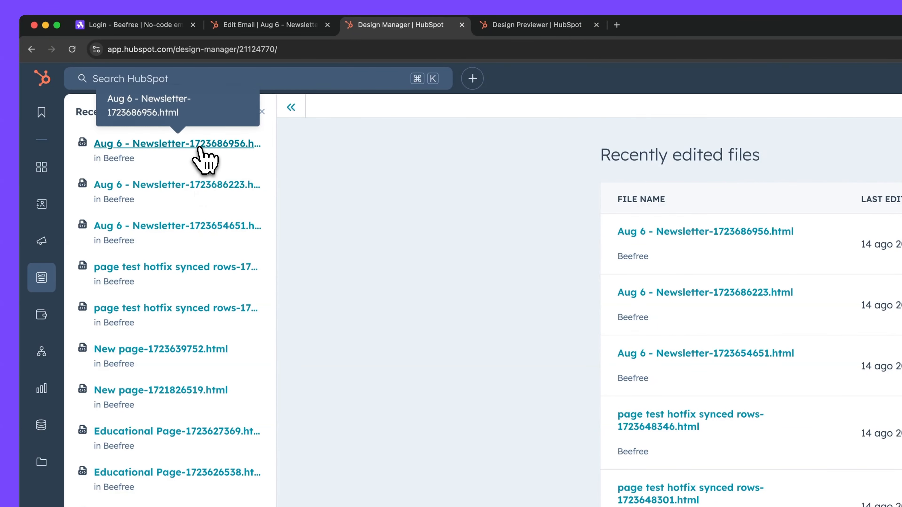
pyautogui.click(175, 146)
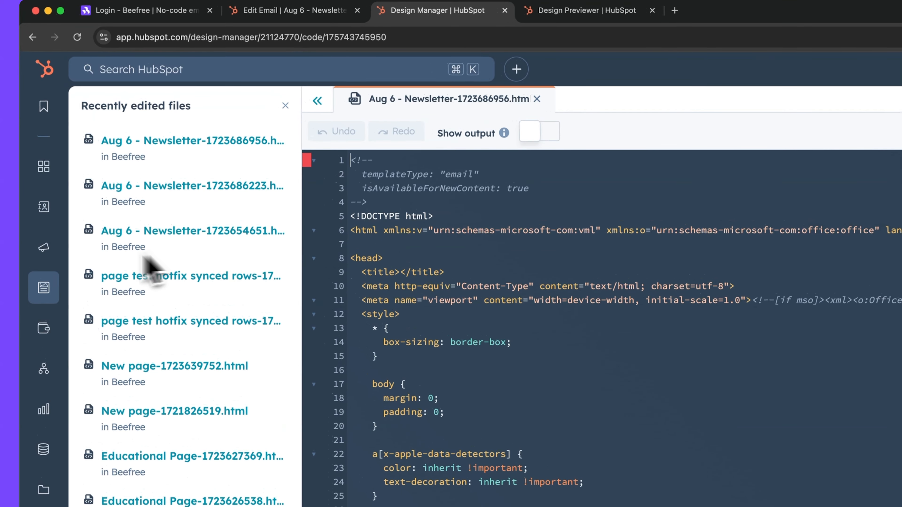
# Step: Go to the marketing emails and start creating a new email of the Regular type
pyautogui.moveTo(48, 250)
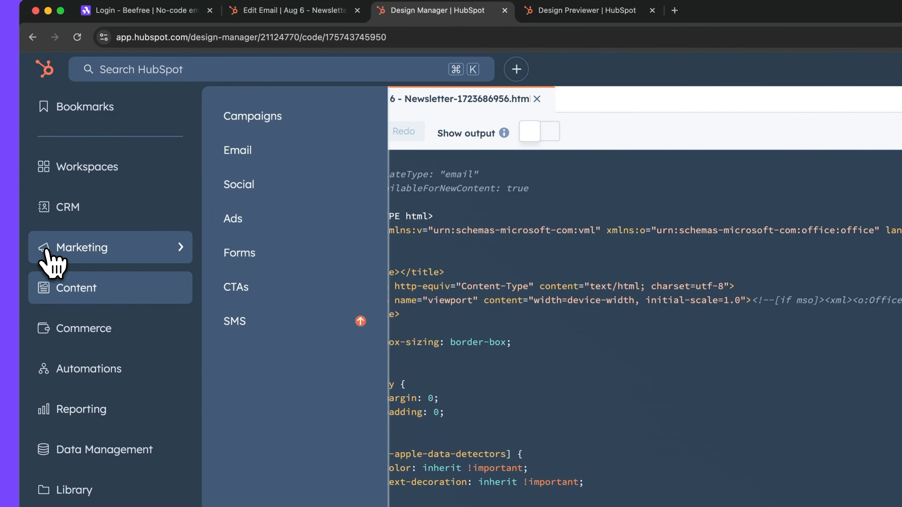
pyautogui.click(281, 157)
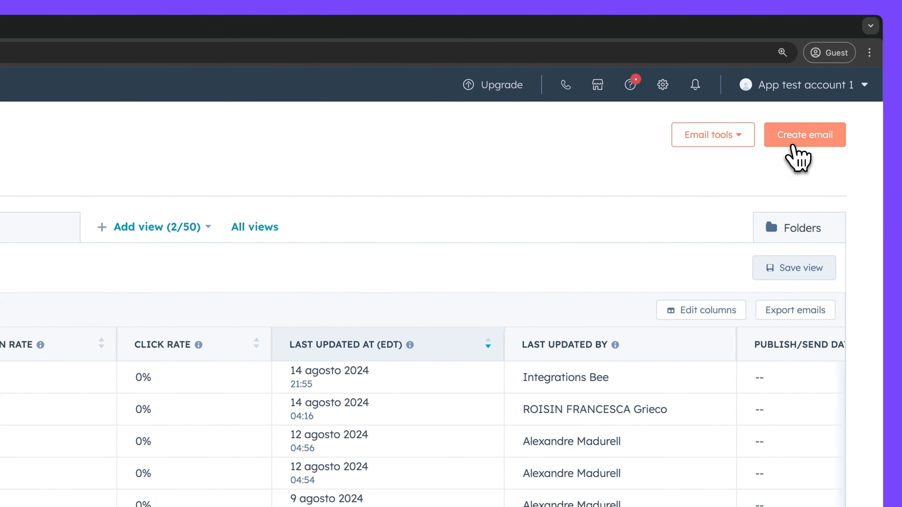
pyautogui.click(901, 145)
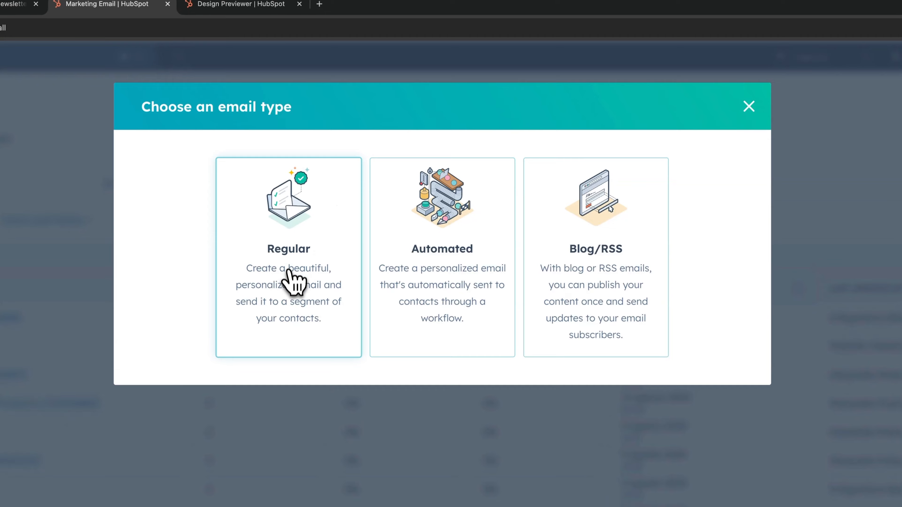
pyautogui.click(289, 278)
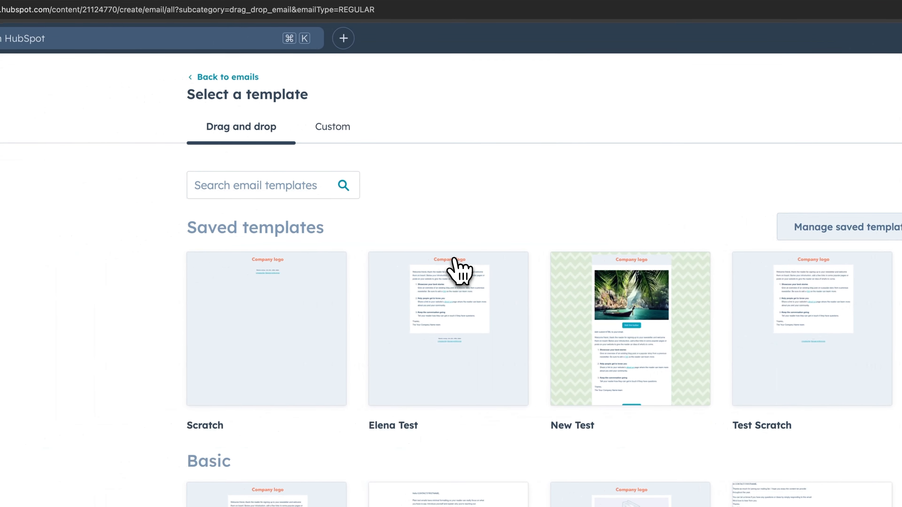
pyautogui.click(348, 130)
pyautogui.click(299, 188)
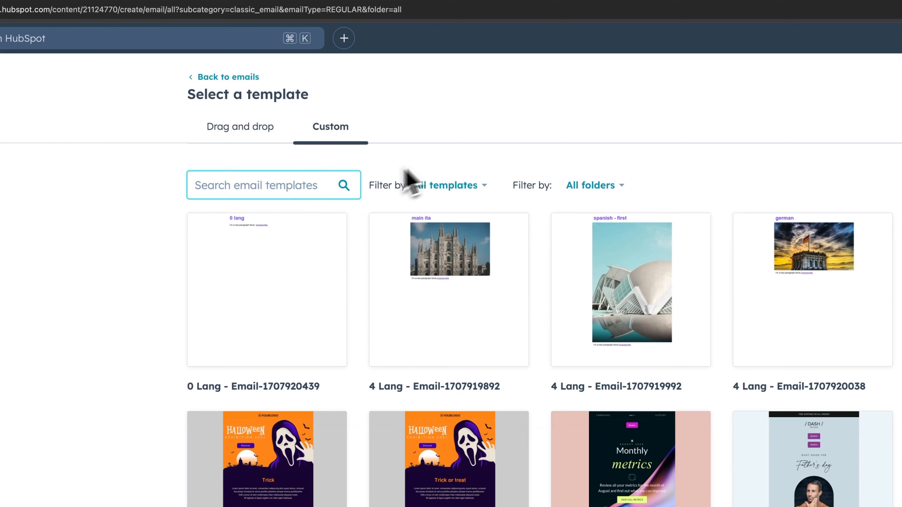
pyautogui.write('Aug 6')
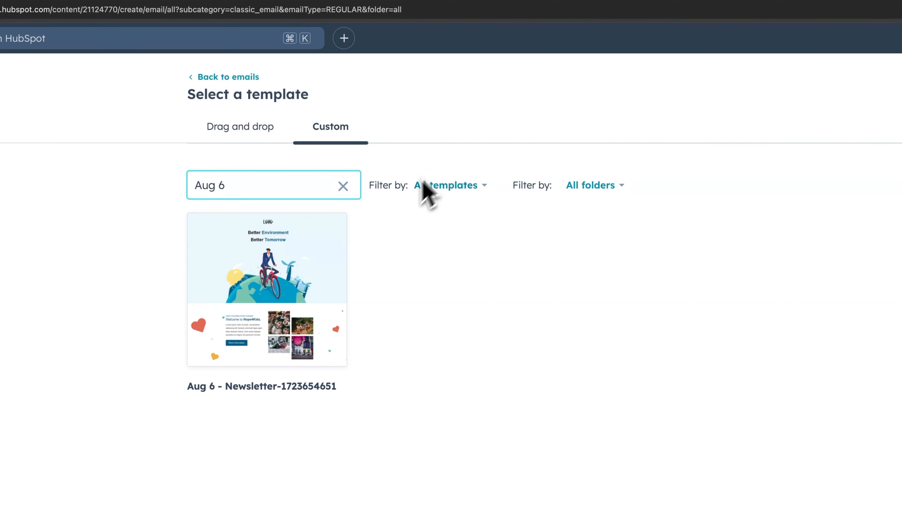
pyautogui.click(324, 279)
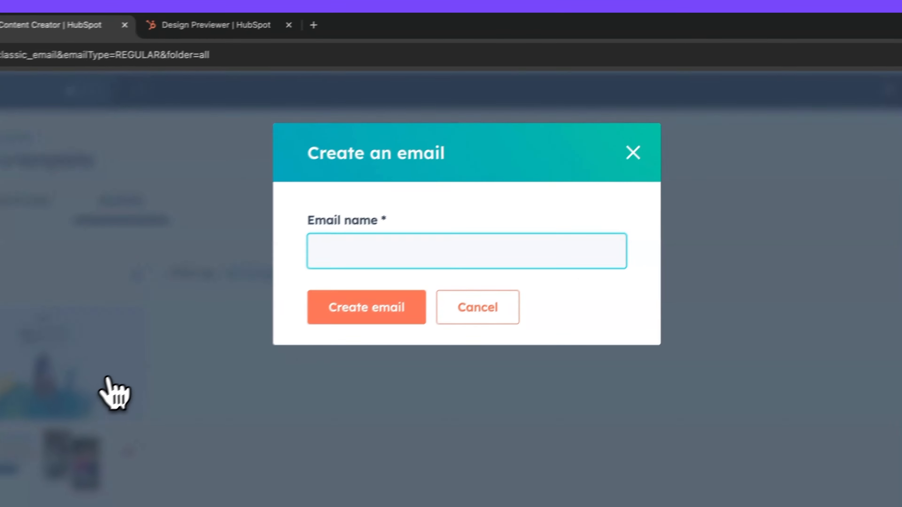
pyautogui.click(357, 313)
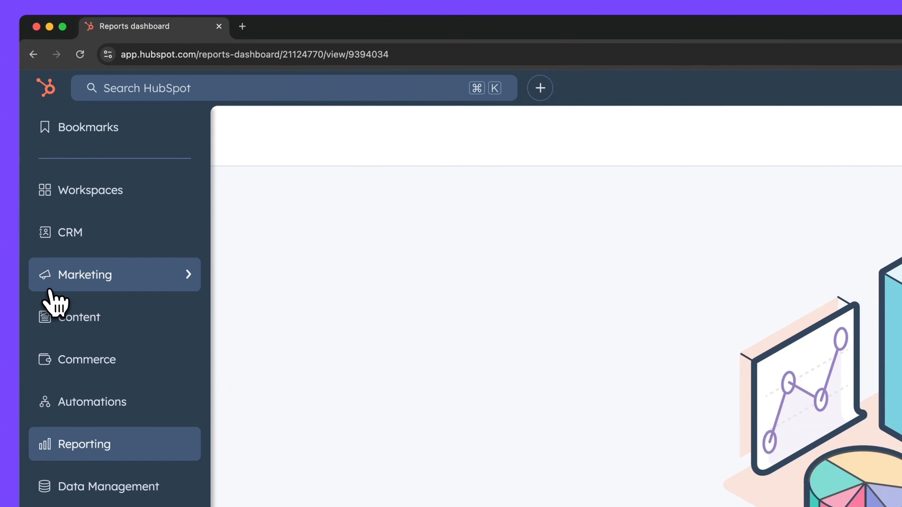
# Step: Create a marketing campaign named "Mark Test" starting and ending 23/08/2024, with the goal "Increase online donations by 30% within 6 months." and an audience description
pyautogui.moveTo(35, 156)
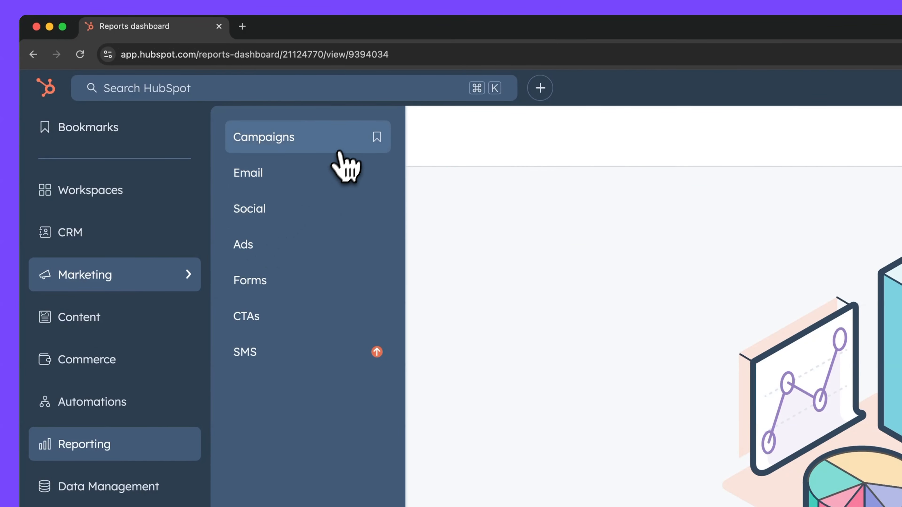
pyautogui.click(344, 143)
pyautogui.click(840, 87)
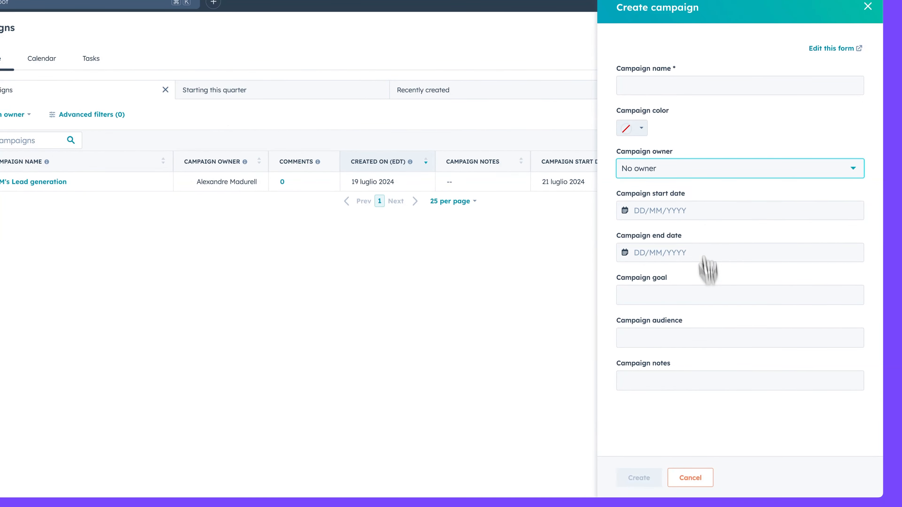
pyautogui.click(655, 88)
pyautogui.write('Mark Test')
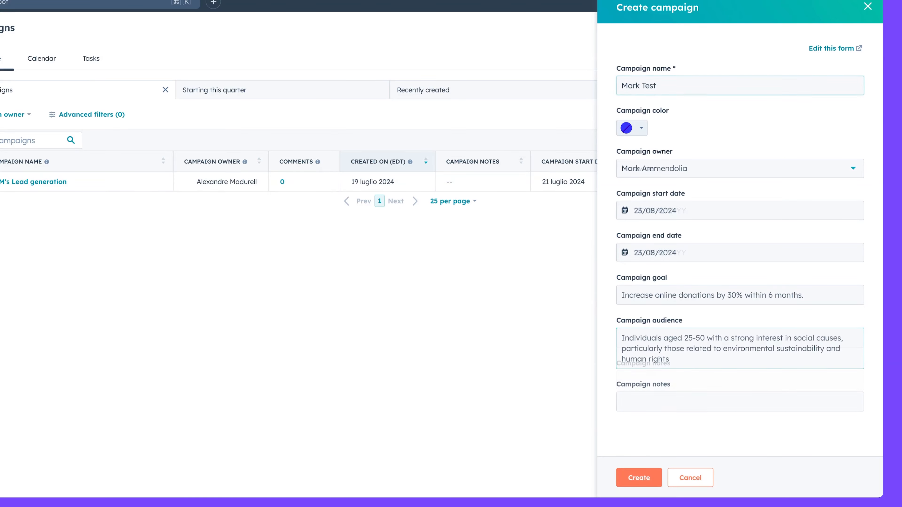
pyautogui.click(653, 480)
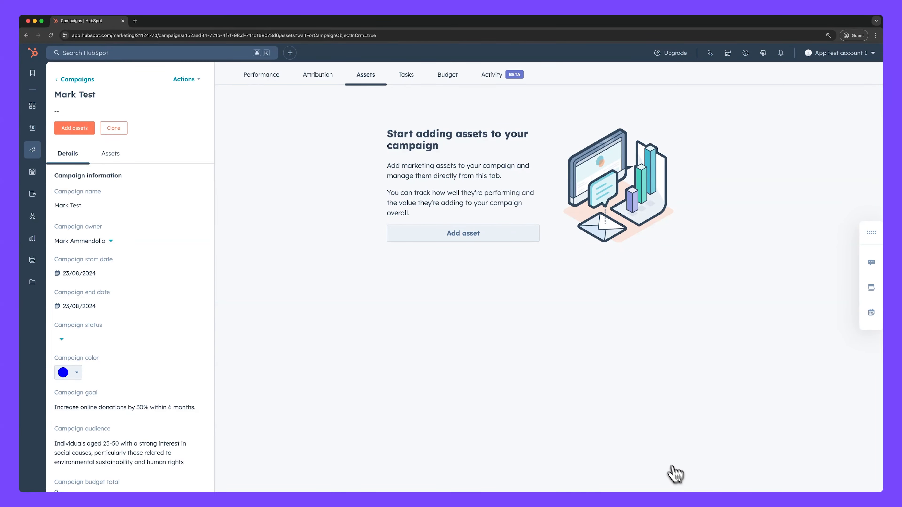
pyautogui.click(462, 240)
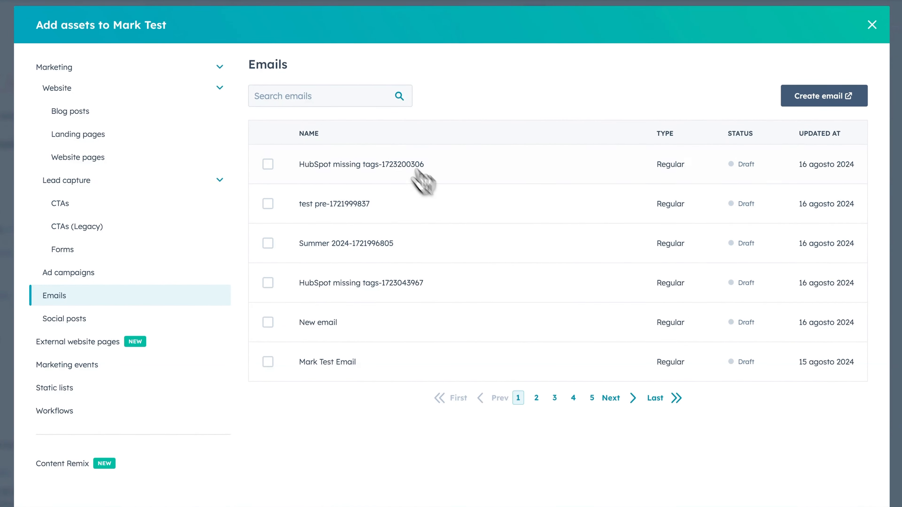
pyautogui.click(344, 101)
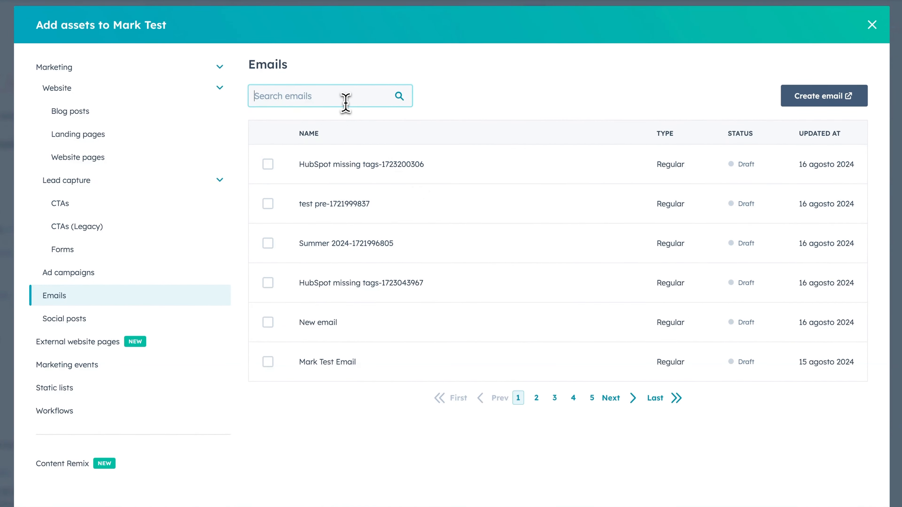
pyautogui.write('Aug')
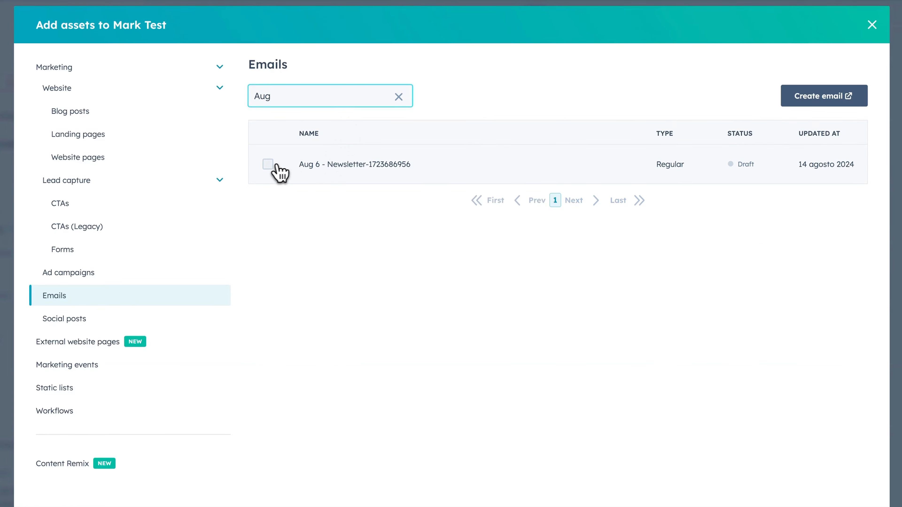
pyautogui.click(267, 164)
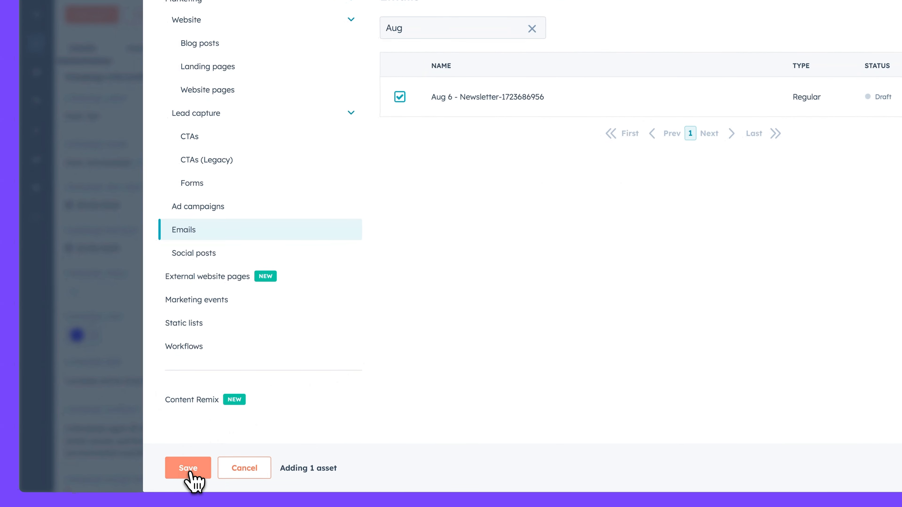
pyautogui.click(173, 485)
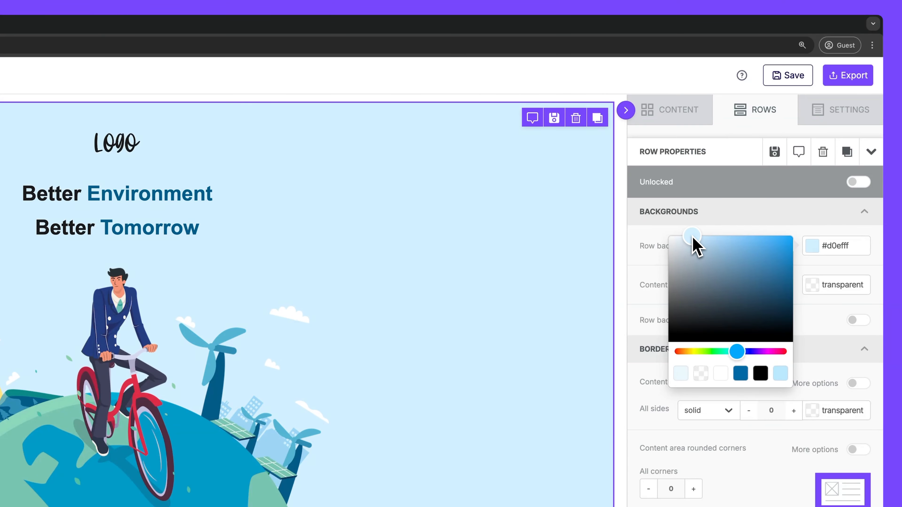
# Step: In Beefree, set the header row's background color to #bce6fc, save the newsletter and start exporting it
pyautogui.moveTo(692, 242)
pyautogui.mouseDown()
pyautogui.moveTo(705, 251)
pyautogui.moveTo(698, 242)
pyautogui.mouseUp()
pyautogui.click(779, 80)
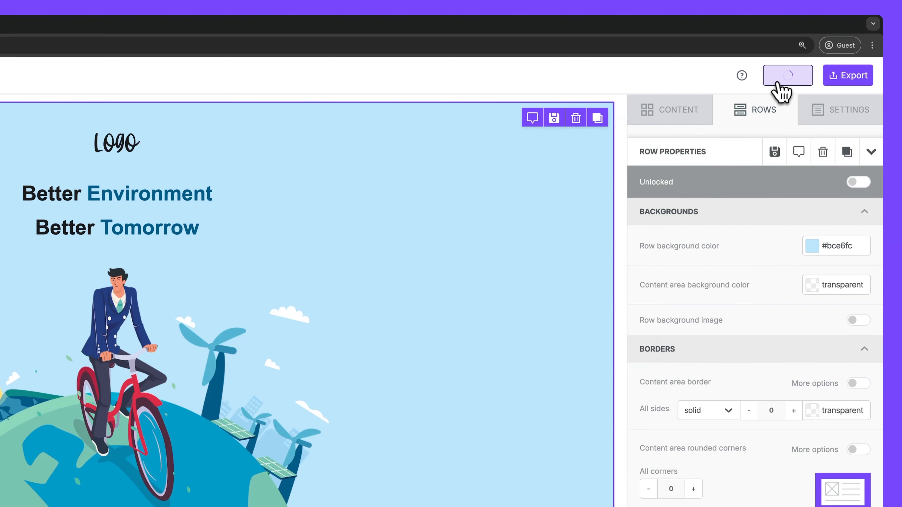
pyautogui.click(840, 91)
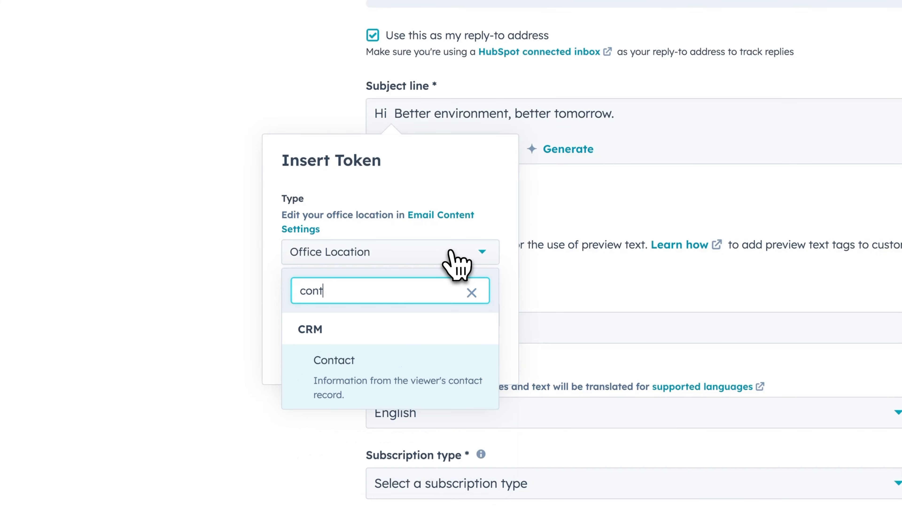
# Step: In HubSpot, choose the Contact type and its first name token for the email's subject line
pyautogui.write('act')
pyautogui.click(443, 360)
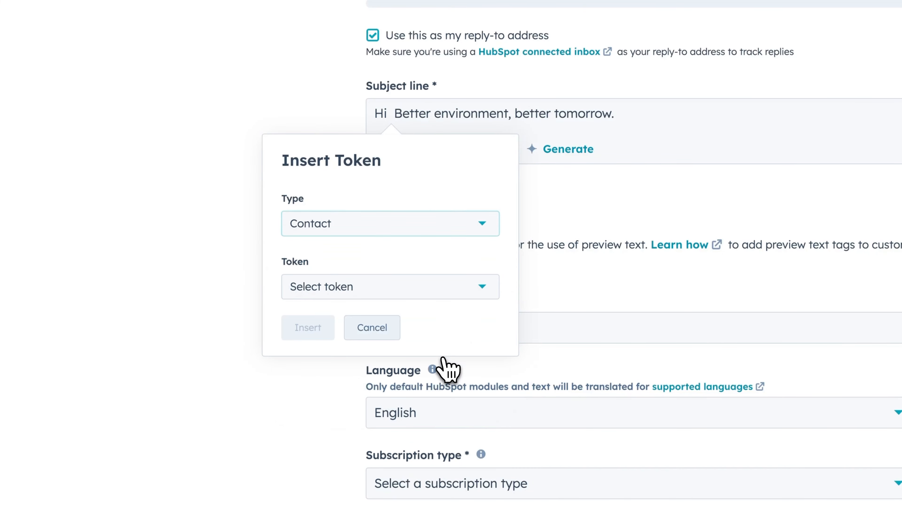
pyautogui.click(444, 288)
pyautogui.write('first')
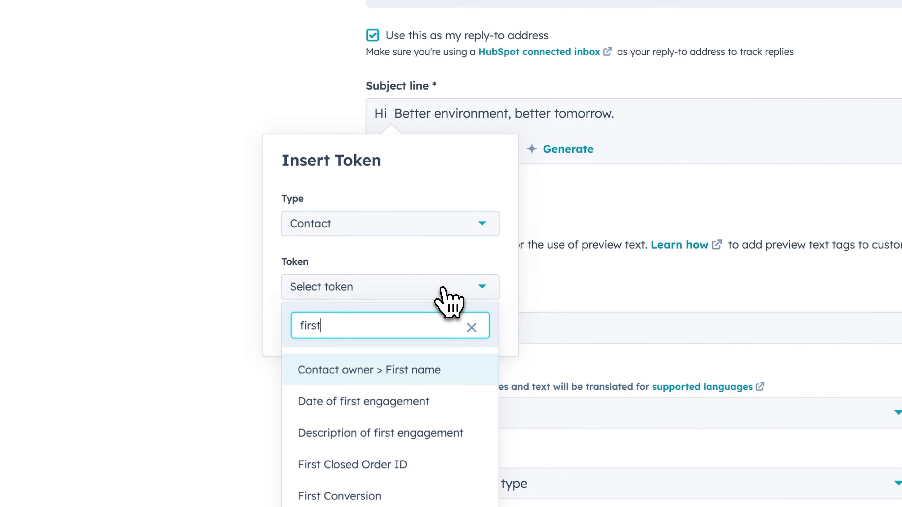
pyautogui.write(' name')
pyautogui.click(437, 401)
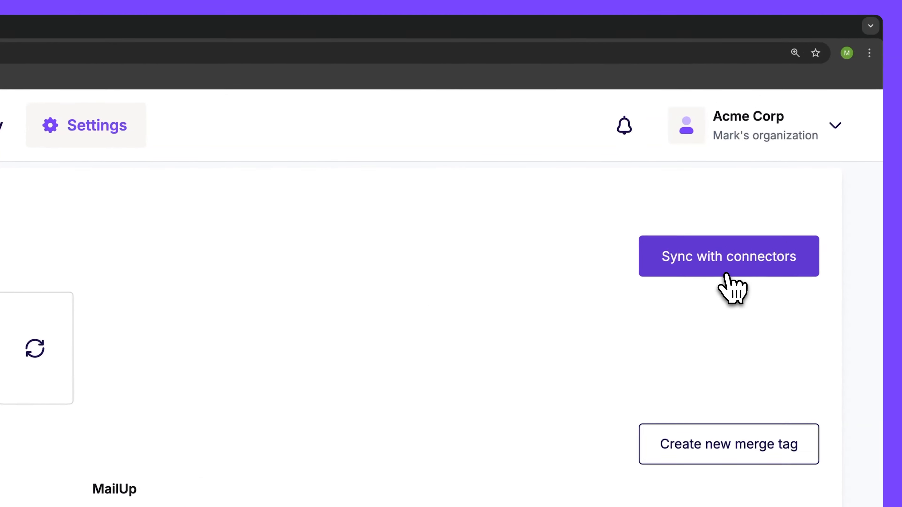
# Step: In the Beefree settings, sync with connectors and refresh the merge tags from the HubSpot connector
pyautogui.click(726, 271)
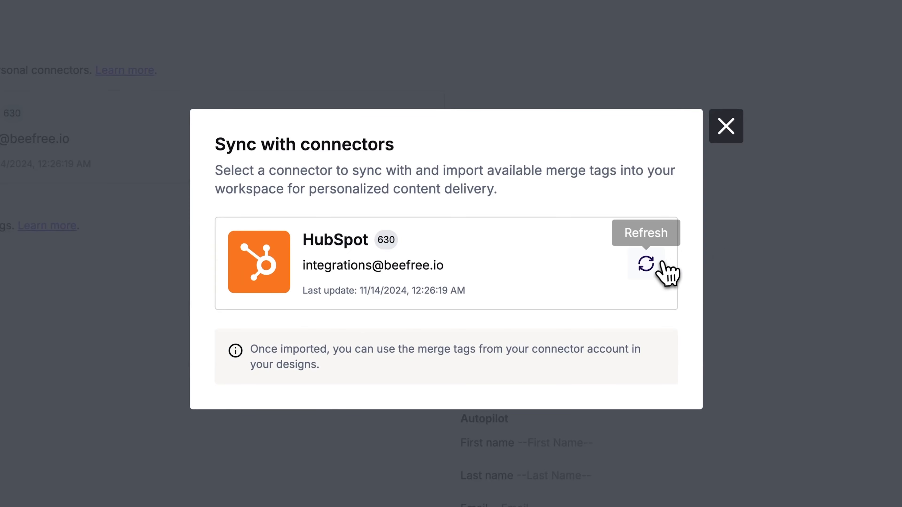
pyautogui.click(647, 265)
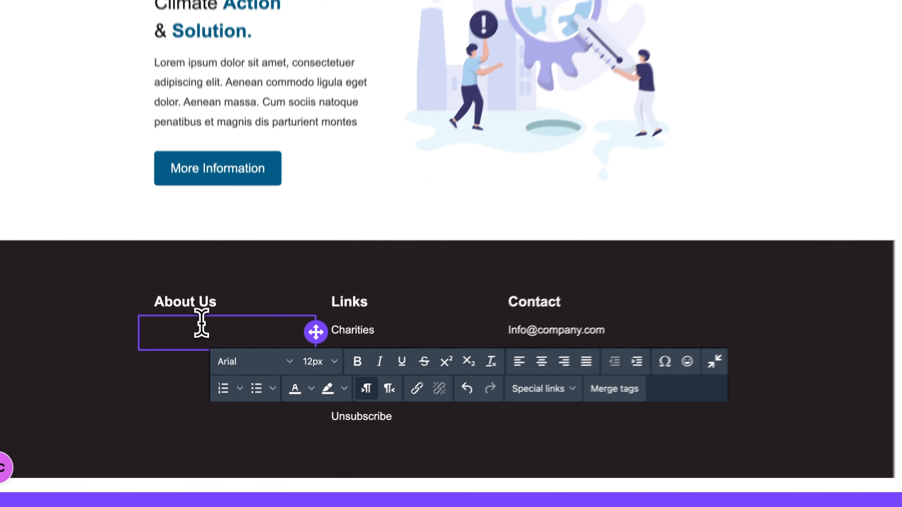
# Step: From the footer text block under About Us, refresh the synced HubSpot merge tags and browse the HubSpot list
pyautogui.click(668, 377)
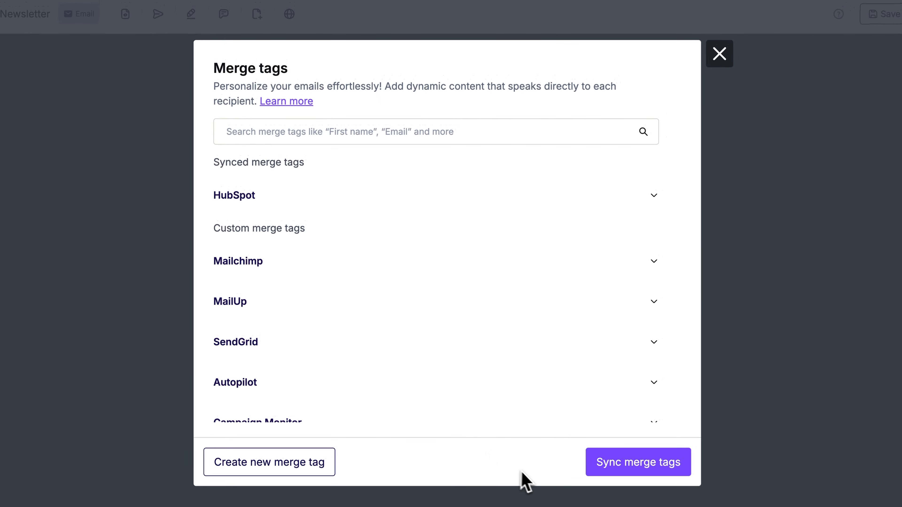
pyautogui.click(641, 480)
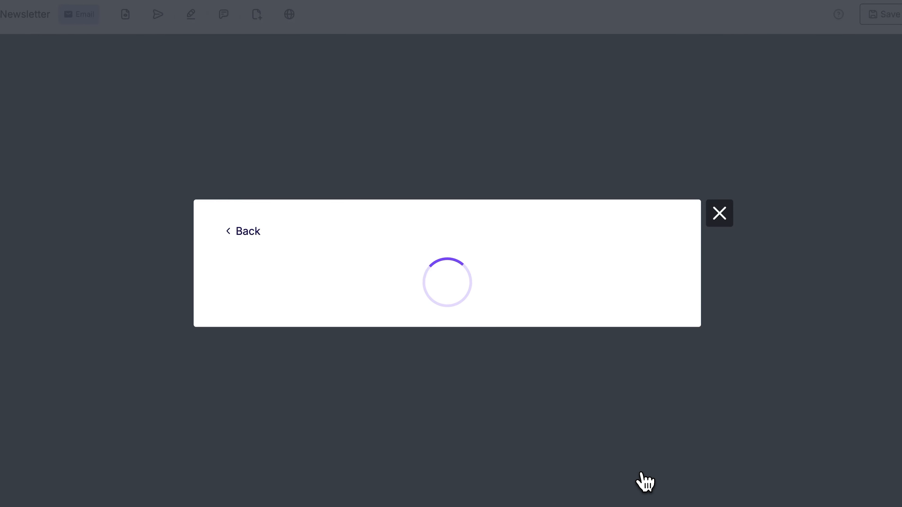
pyautogui.click(663, 297)
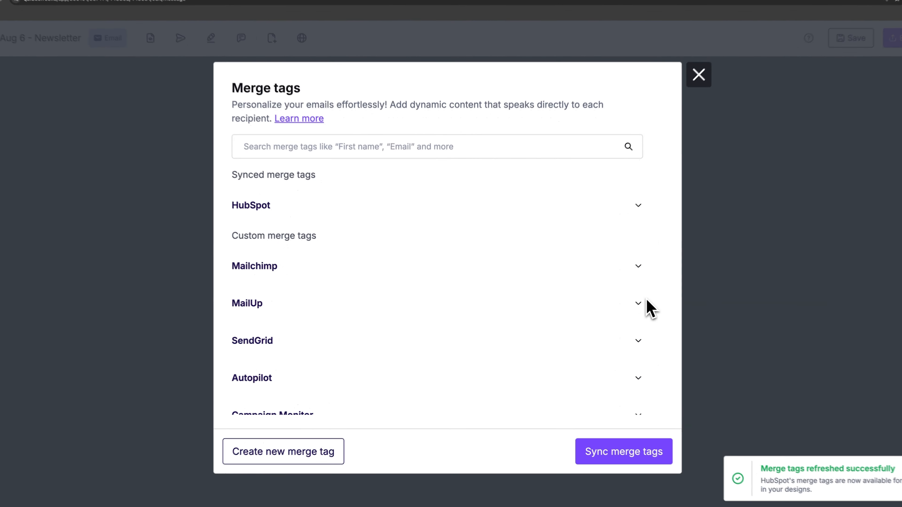
pyautogui.click(637, 206)
pyautogui.scroll(-10, 451, 317)
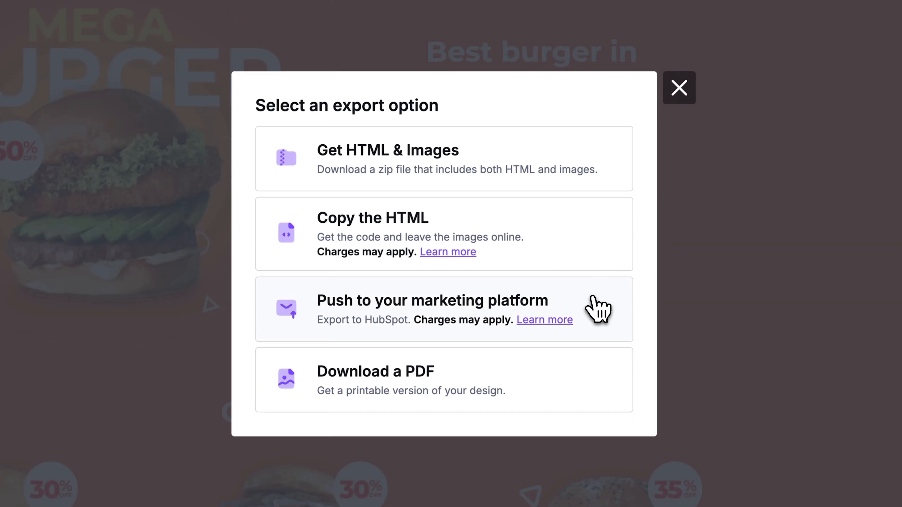
# Step: Choose to push the burger design to the marketing platform, with HubSpot as the export destination
pyautogui.click(595, 301)
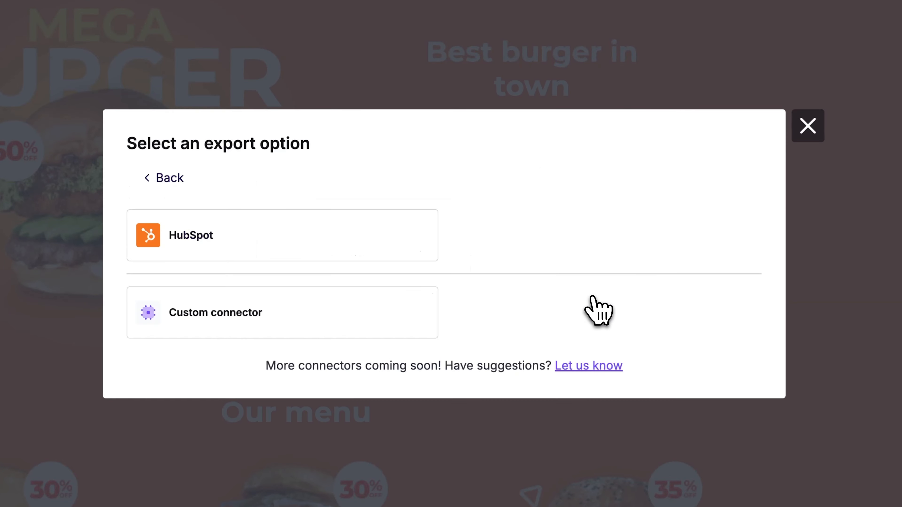
pyautogui.click(291, 253)
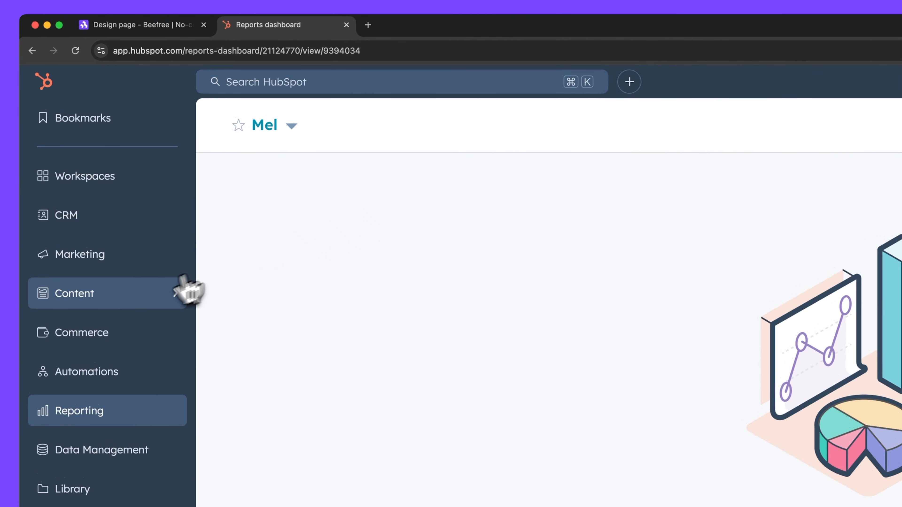
# Step: Switch to HubSpot and create a landing page named "Mark Test" on the apptestaccount1-dev website
pyautogui.click(86, 173)
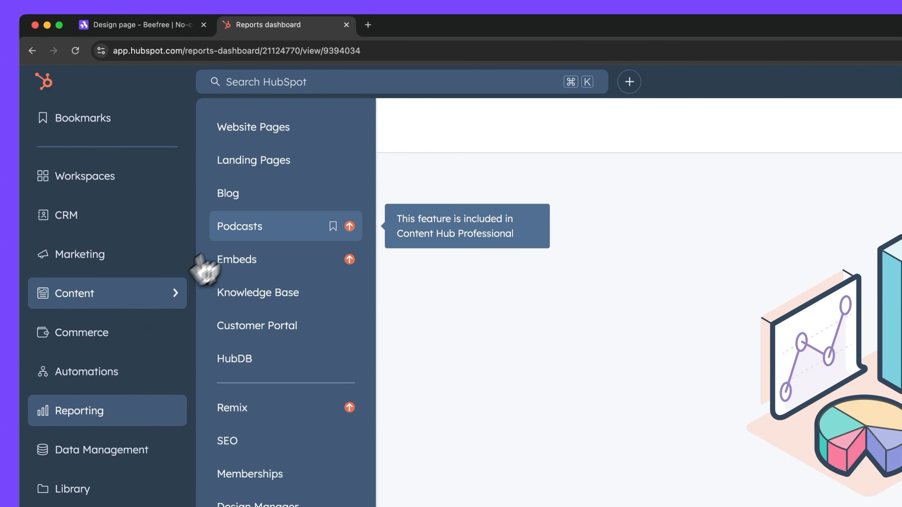
pyautogui.click(322, 176)
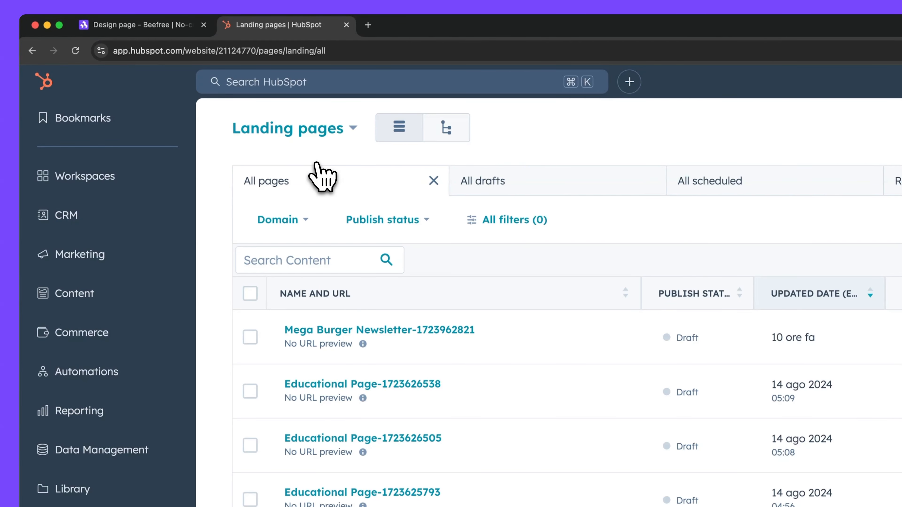
pyautogui.click(824, 84)
pyautogui.click(554, 217)
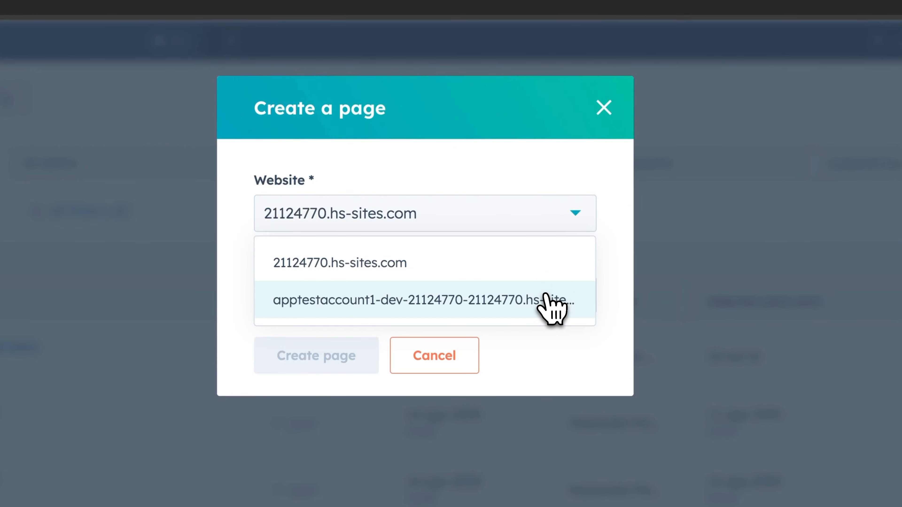
pyautogui.click(552, 307)
pyautogui.click(540, 296)
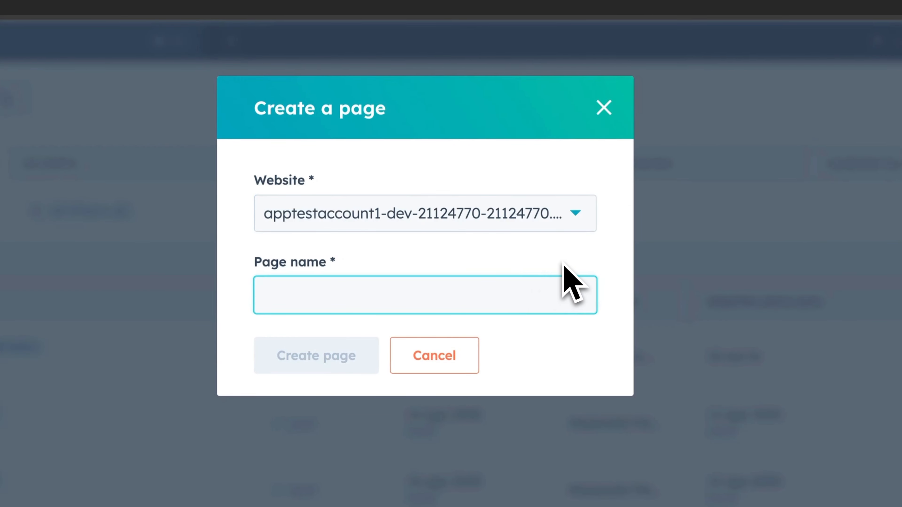
pyautogui.write('Mark Test')
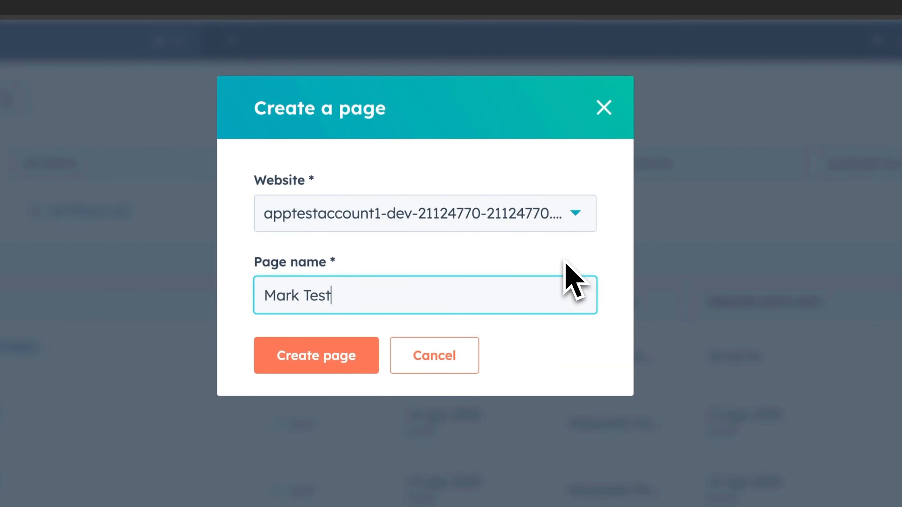
pyautogui.click(316, 356)
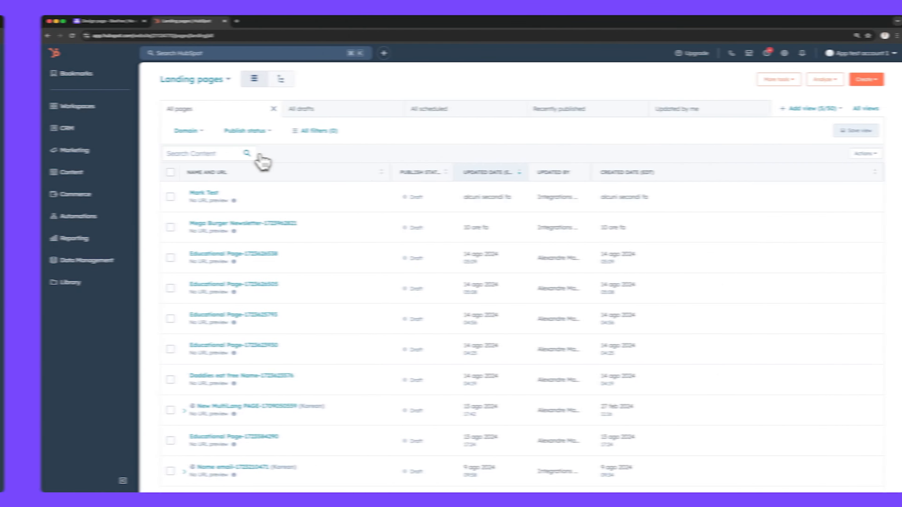
# Step: Search HubSpot for "design manager" and open the Design Manager
pyautogui.click(237, 54)
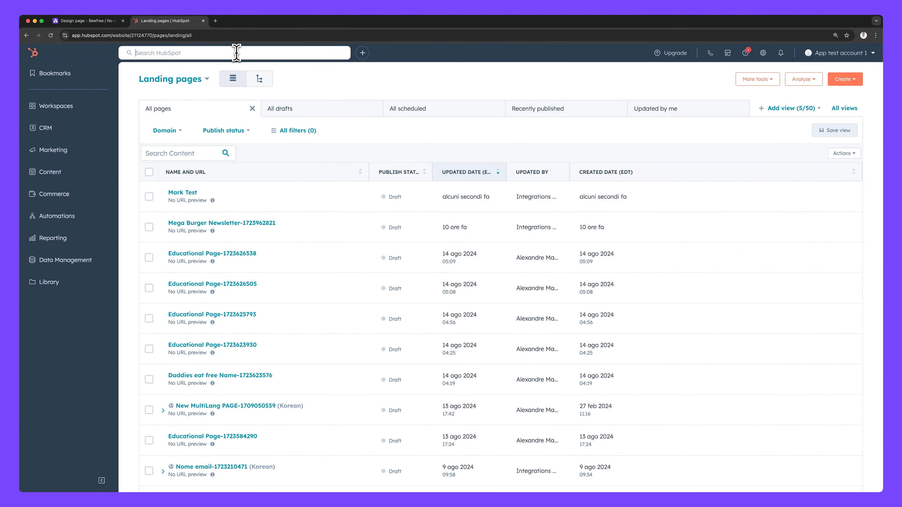
pyautogui.write('design manager')
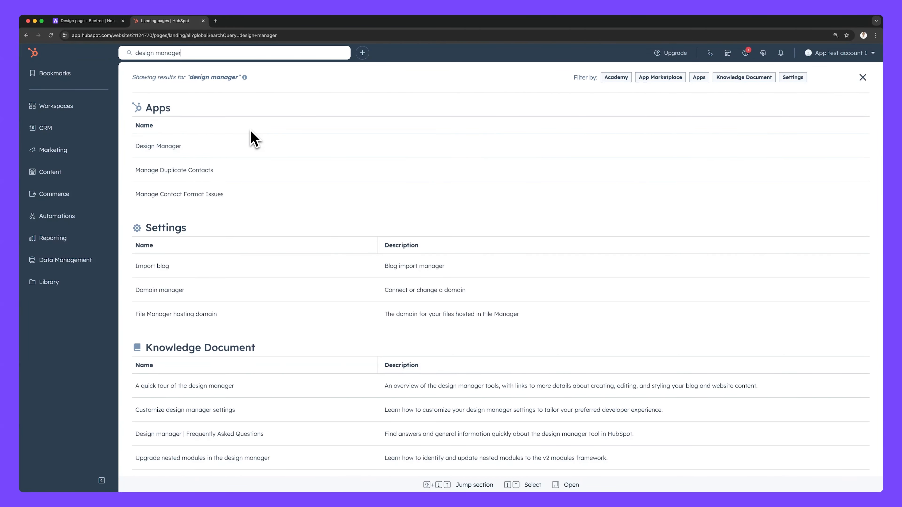
pyautogui.click(250, 152)
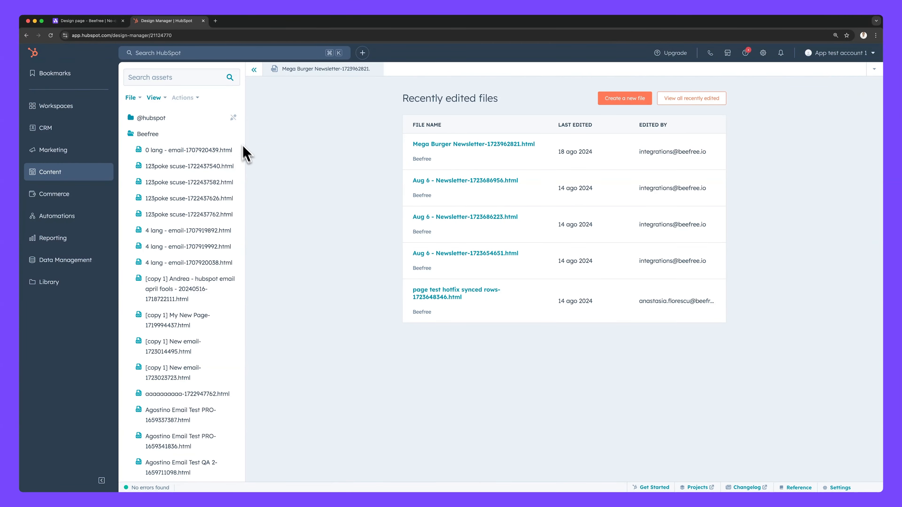
# Step: Search the assets for "mega", open "Mega Burger Newsletter-1723962821.html" and return to the start of the file list
pyautogui.click(203, 82)
pyautogui.write('mega')
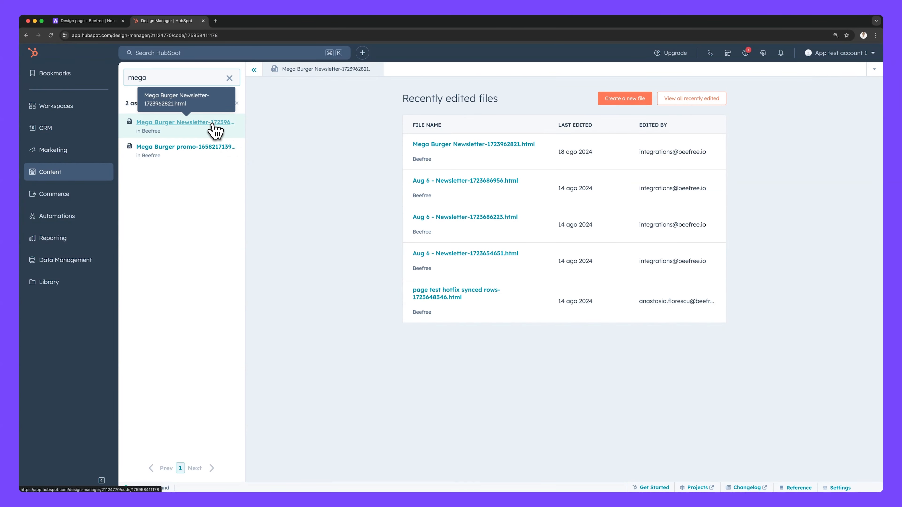
pyautogui.click(213, 129)
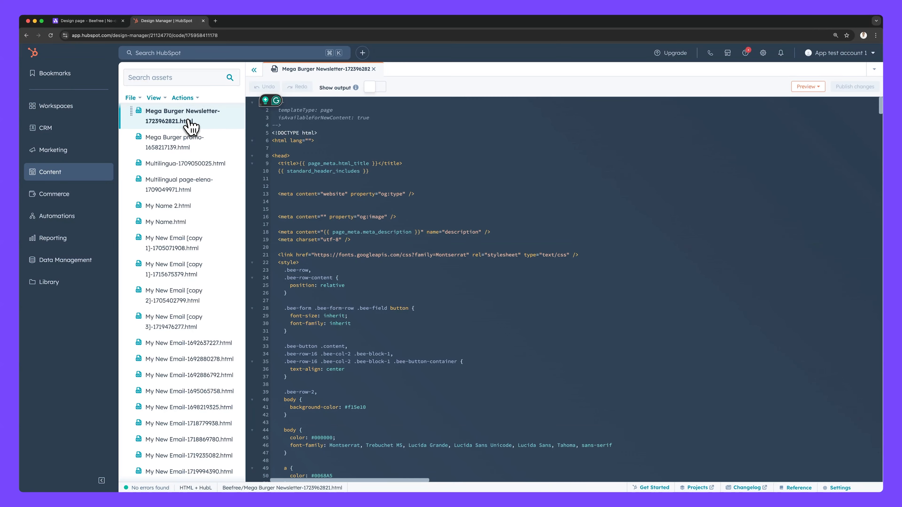
pyautogui.scroll(20, 190, 126)
pyautogui.scroll(2, 189, 126)
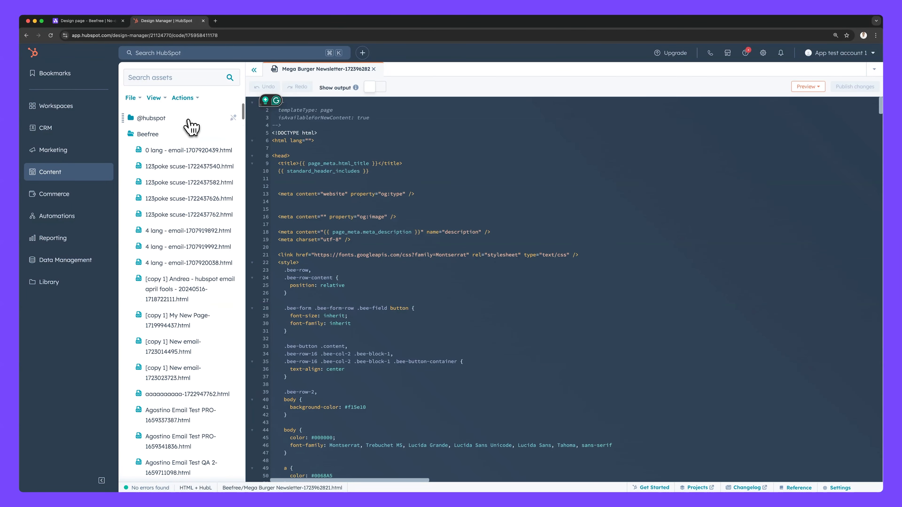